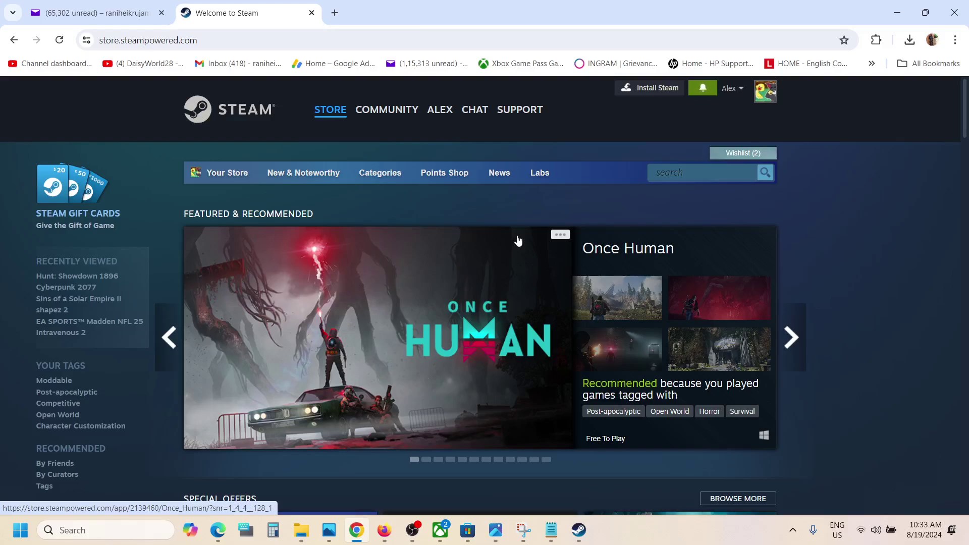
Search the Steam store for 'delta' to list Delta Force suggestions
click(683, 173)
text(elta)
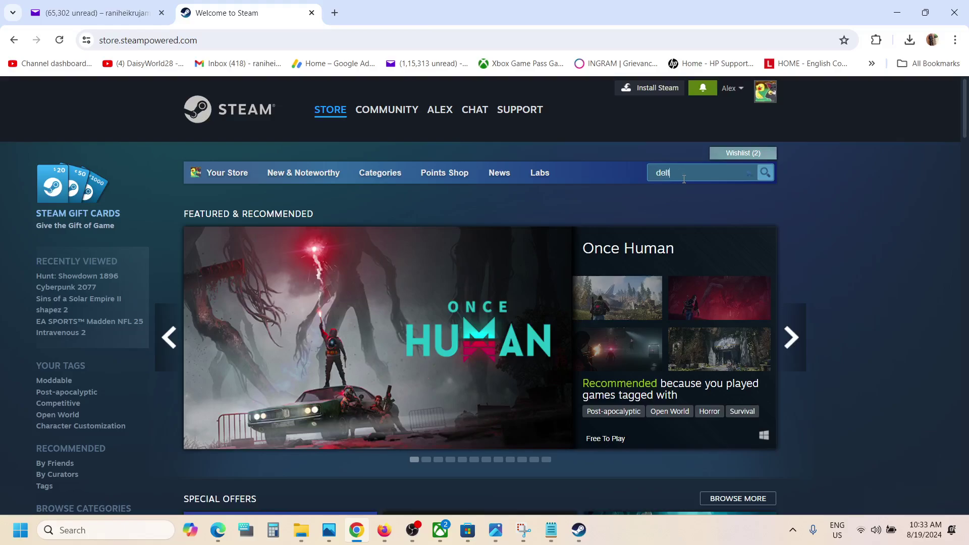
Open the Delta Force: Hawk Ops store page and scroll to its playtest section
click(638, 198)
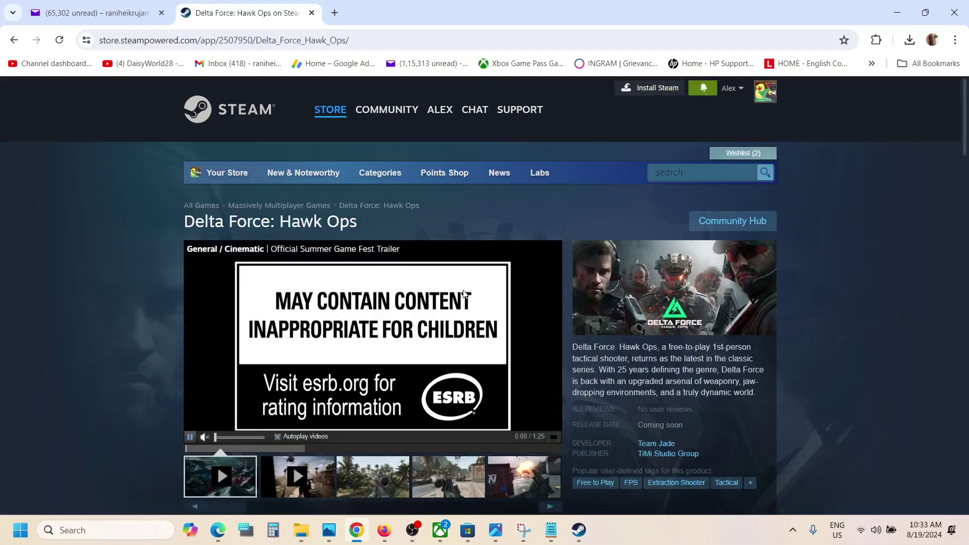
scroll(463, 291, down, 2)
scroll(463, 290, down, 2)
scroll(462, 290, down, 1)
scroll(462, 290, down, 1)
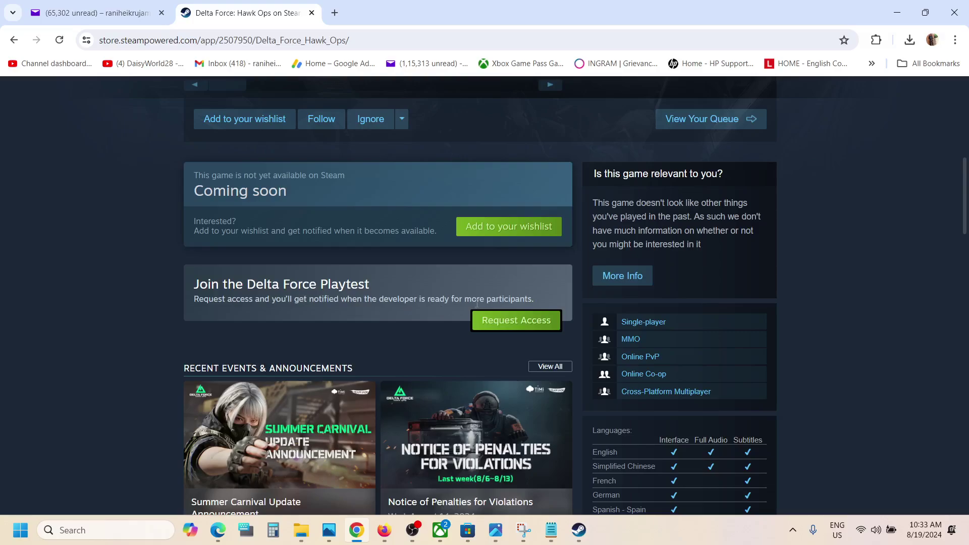
Request and confirm Delta Force Playtest access, then dismiss the 'Request Submitted' notice
click(517, 320)
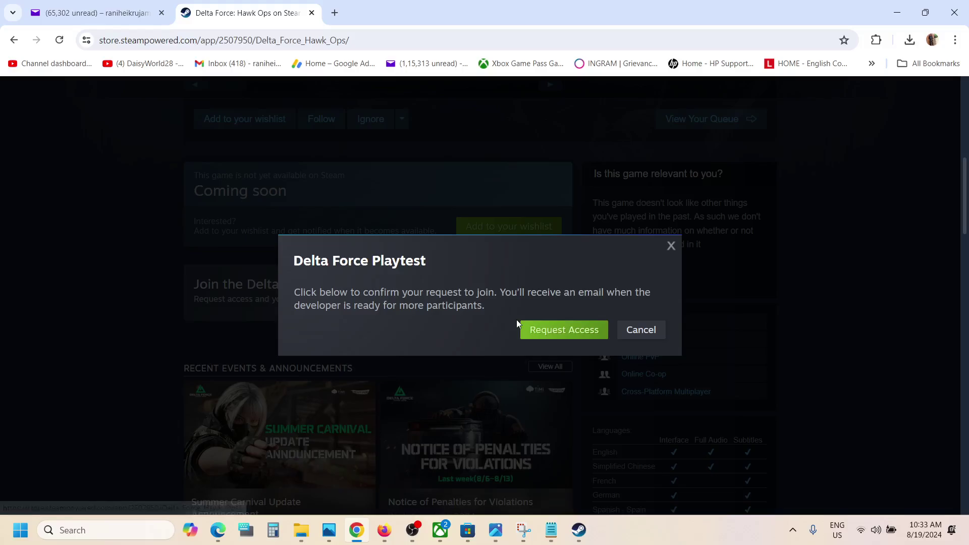
click(560, 330)
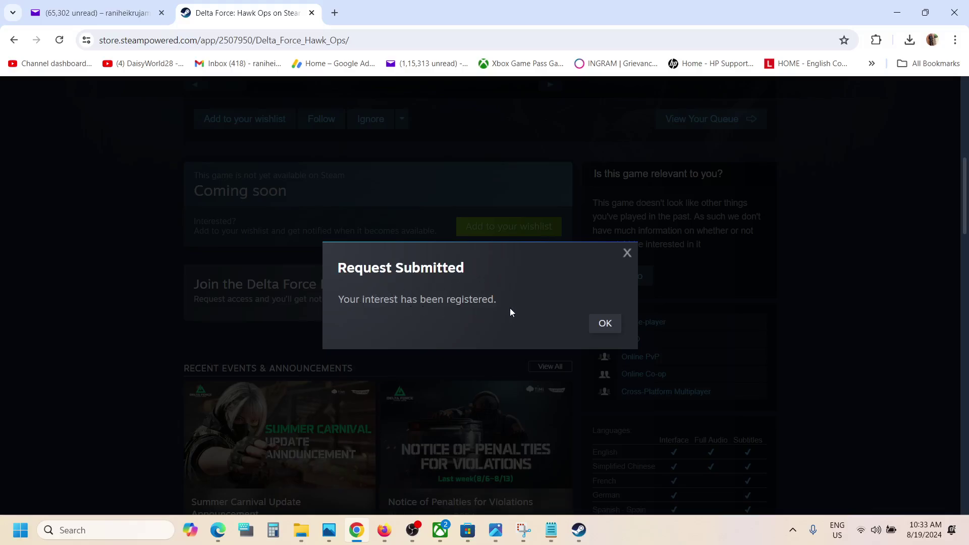
click(605, 324)
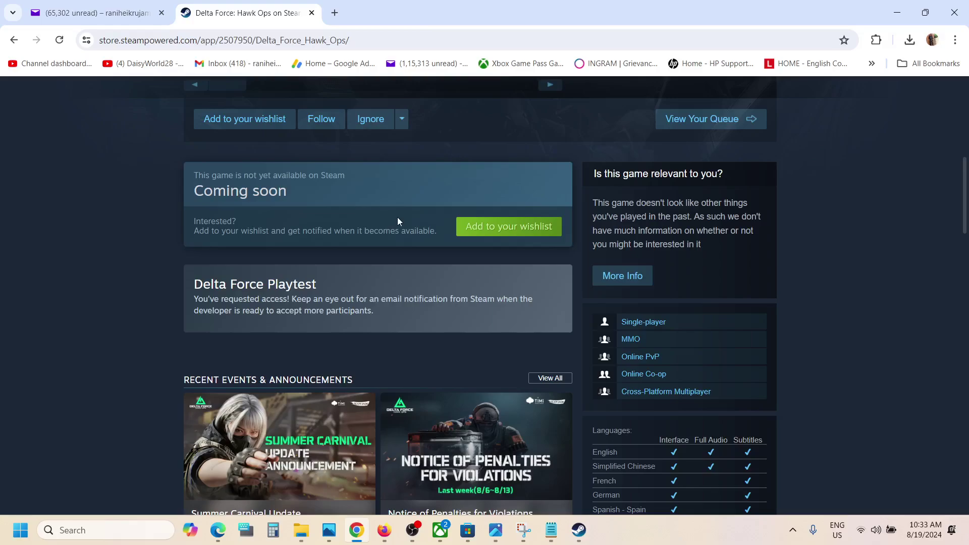
Read the Steam email in Yahoo Mail, then return to the Hawk Ops store tab
click(91, 12)
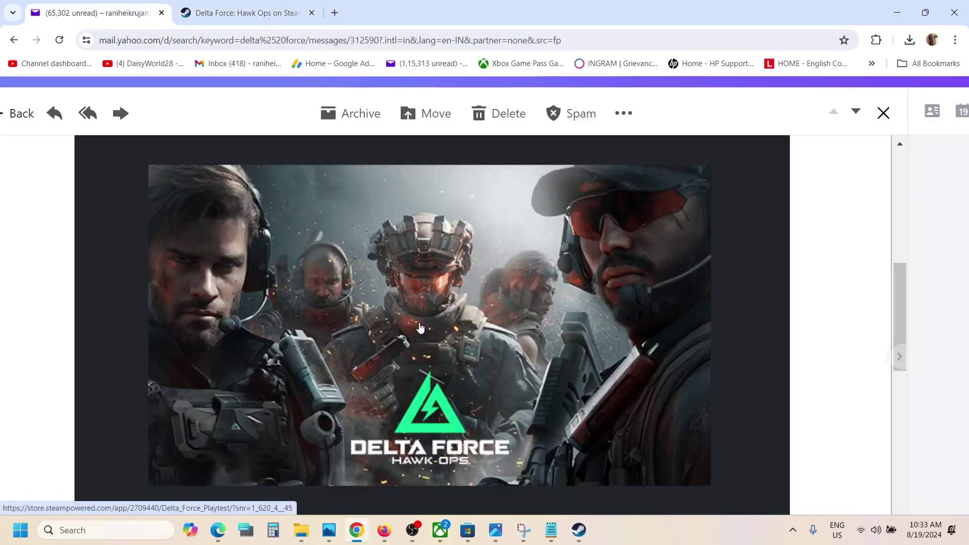
scroll(418, 325, up, 5)
scroll(418, 326, up, 2)
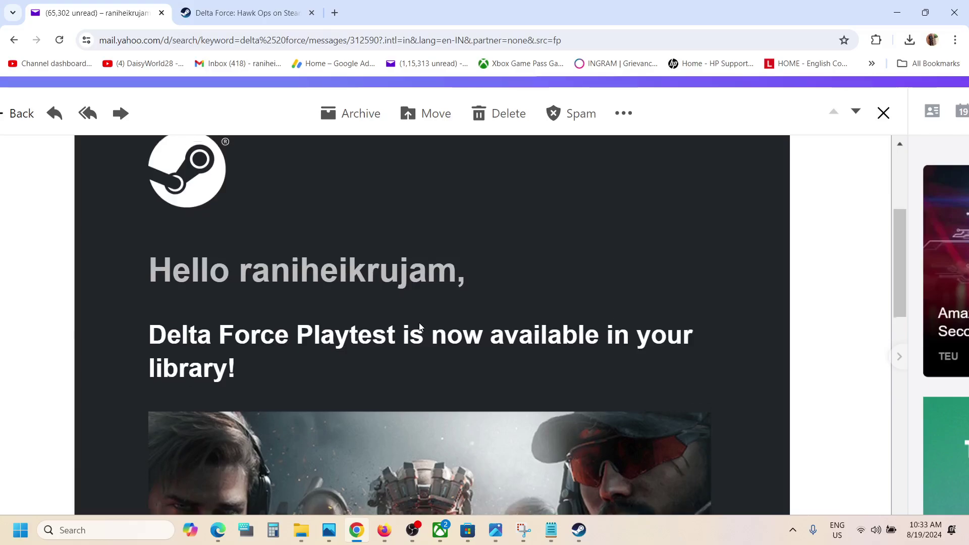
scroll(418, 323, down, 1)
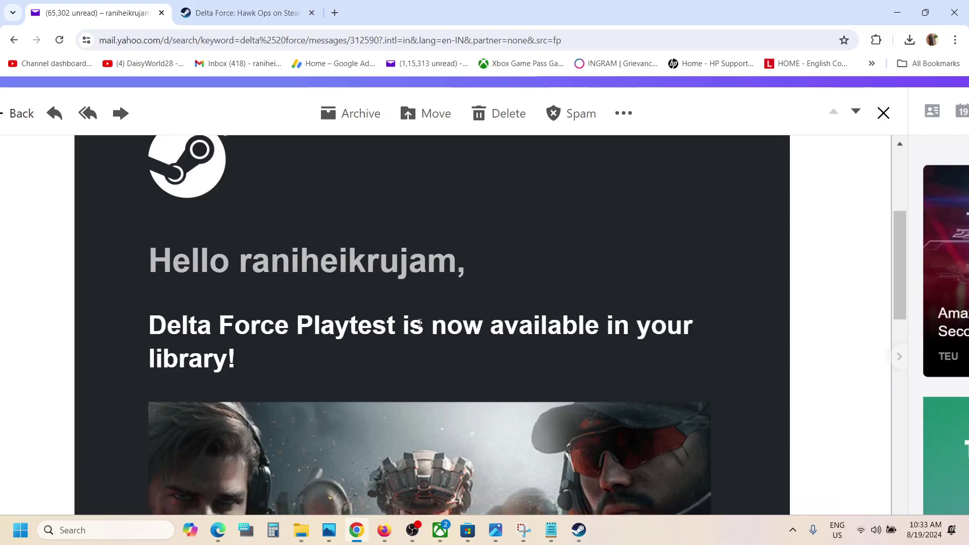
scroll(419, 322, down, 2)
scroll(419, 322, down, 1)
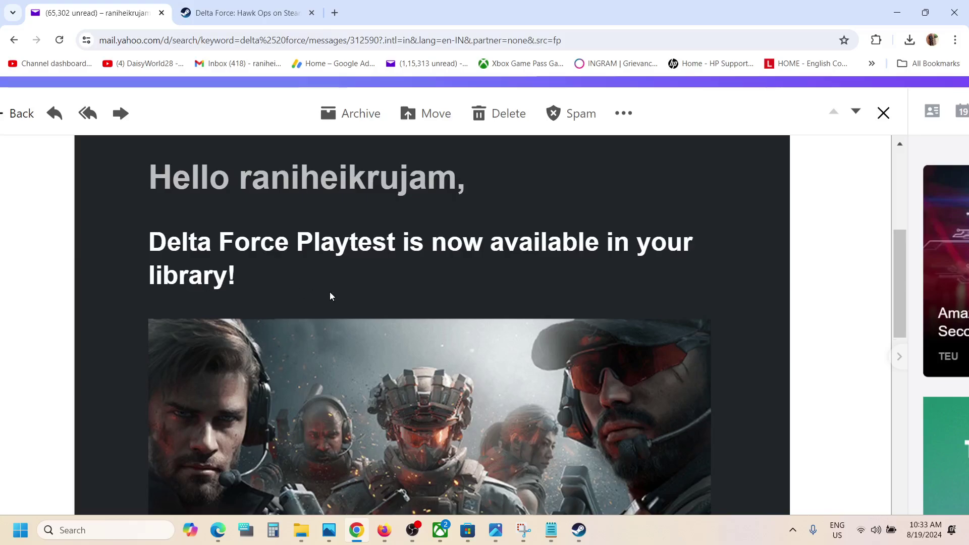
scroll(331, 295, down, 3)
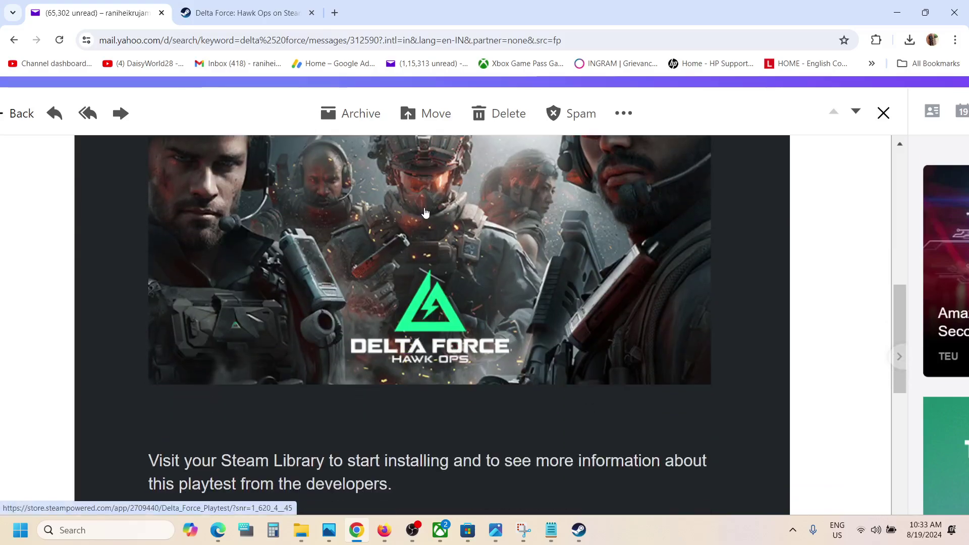
click(424, 212)
scroll(674, 198, up, 5)
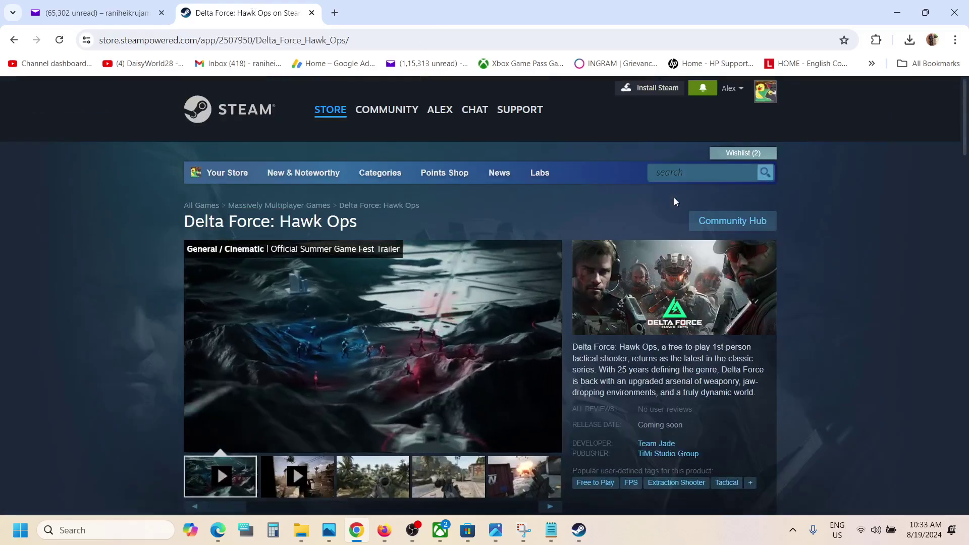
Open Delta Force: Hawk Ops Alpha Test from the Steam desktop library sidebar
click(579, 530)
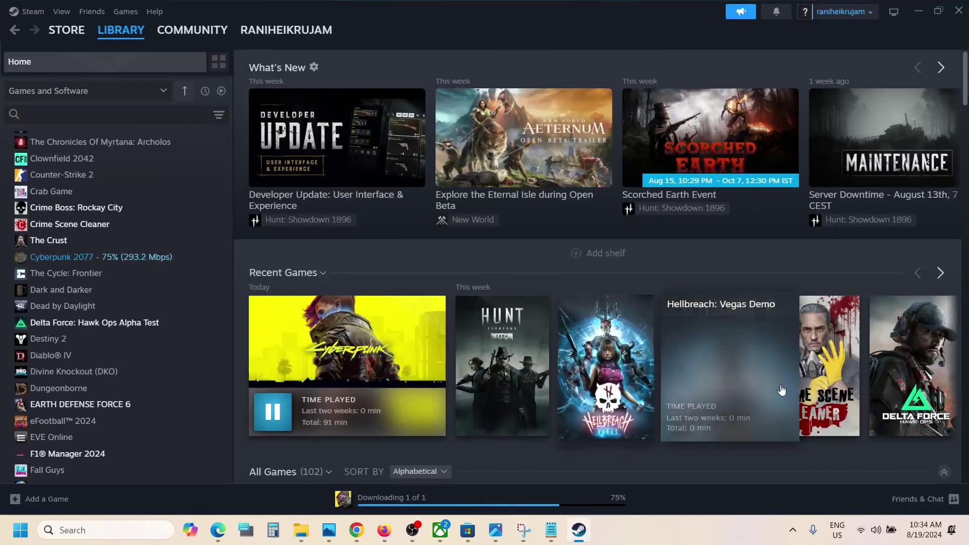
mouse_move(121, 30)
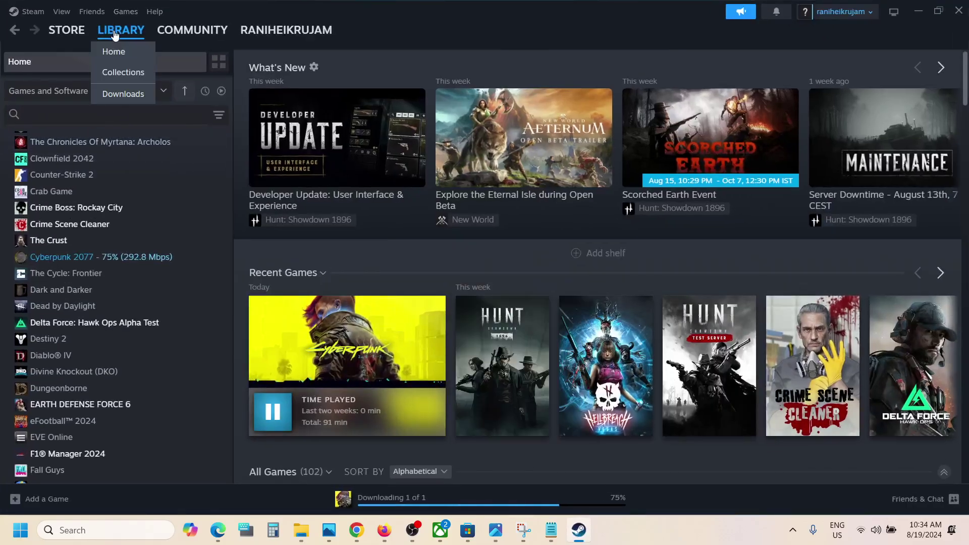
click(916, 356)
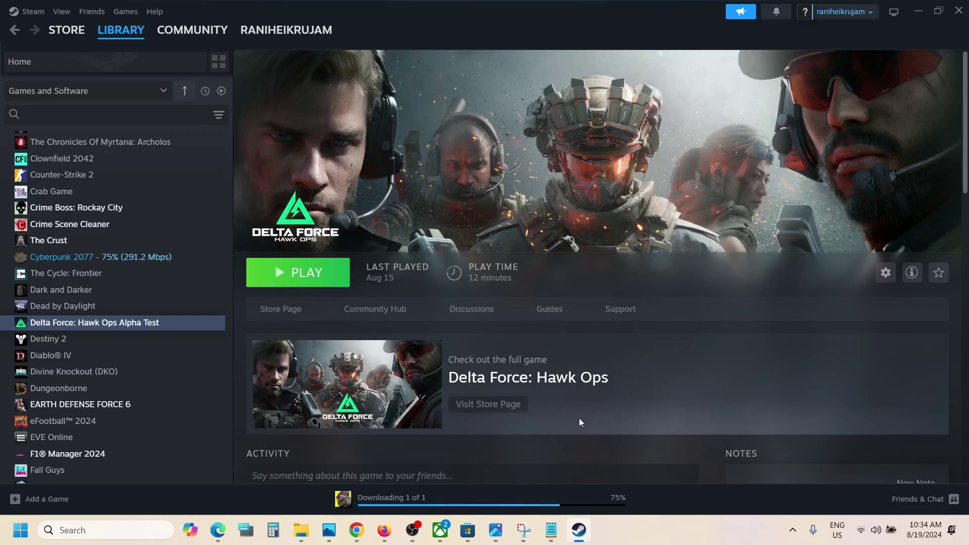
click(670, 526)
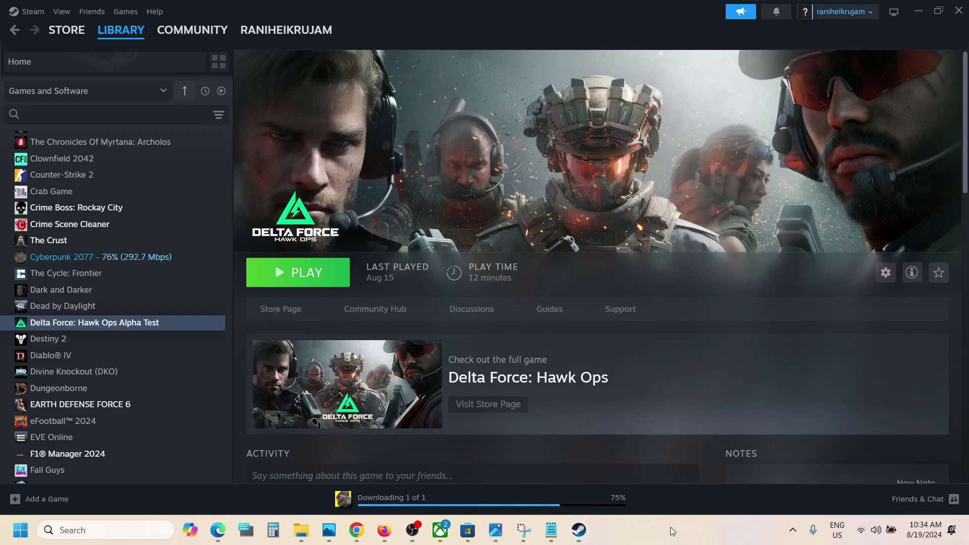